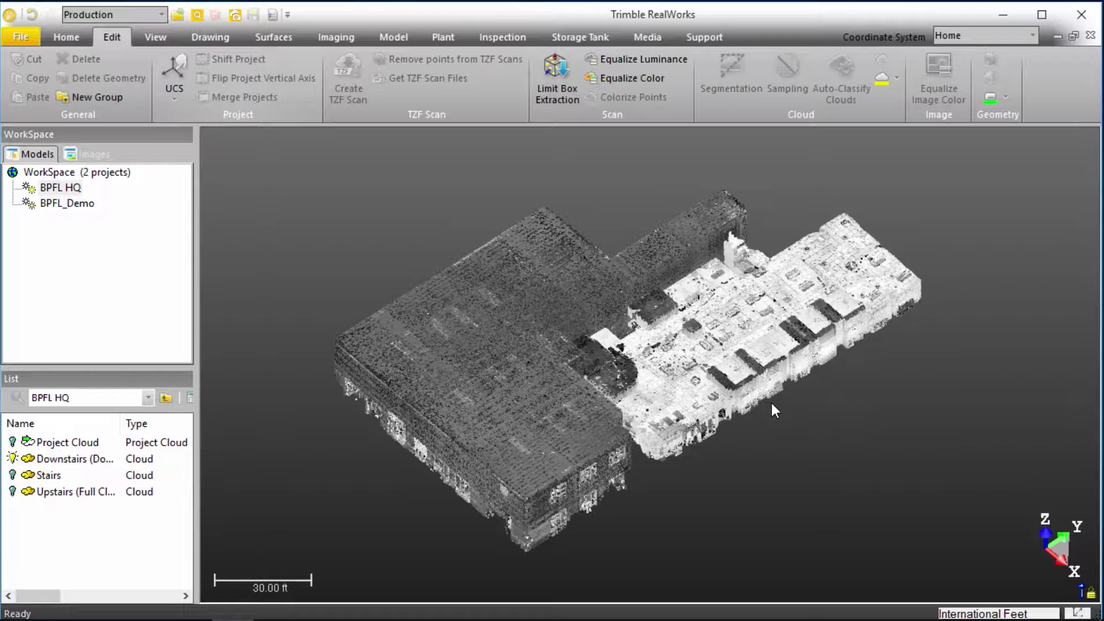
Create a UCS frame from the Home reference frame, with its origin at the display scene center and default axis directions
left_click_drag(771, 395, 492, 325)
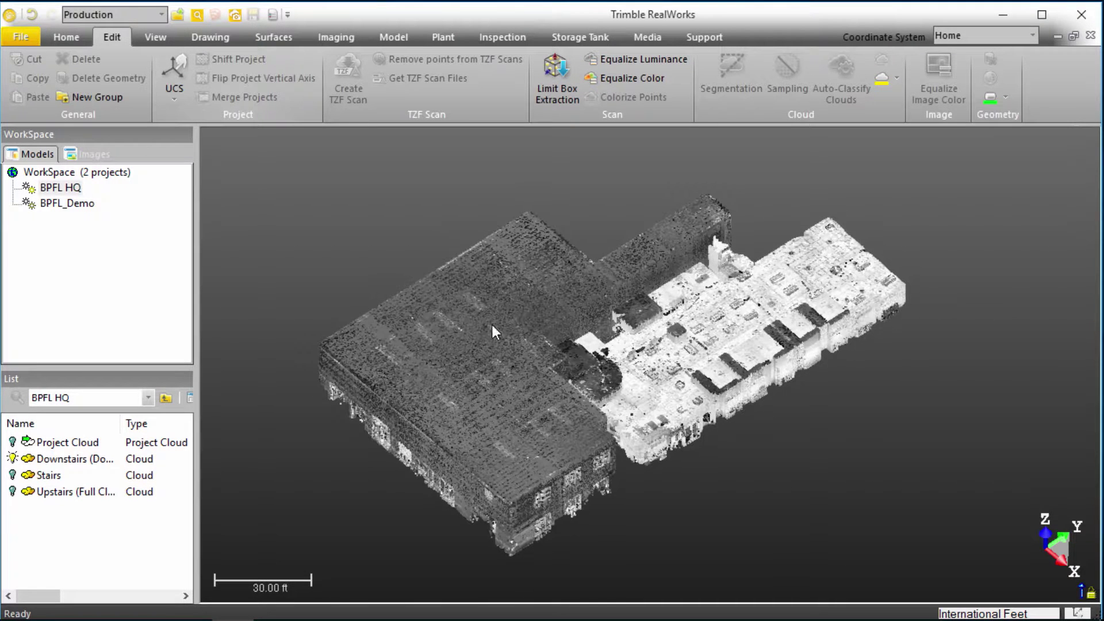
left_click(175, 102)
left_click(201, 117)
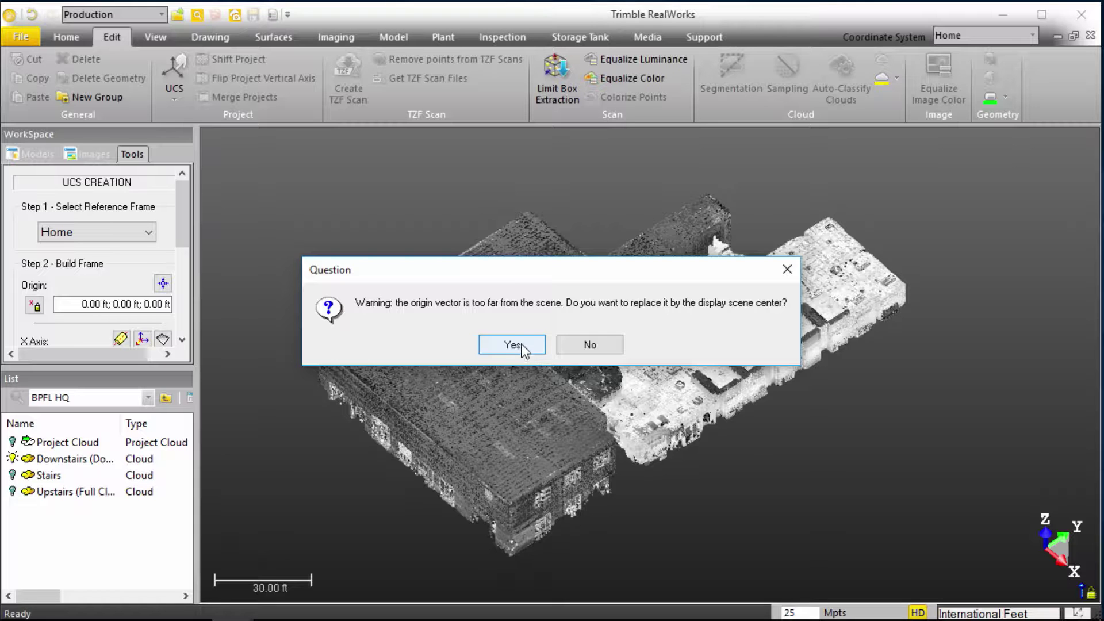
left_click(512, 346)
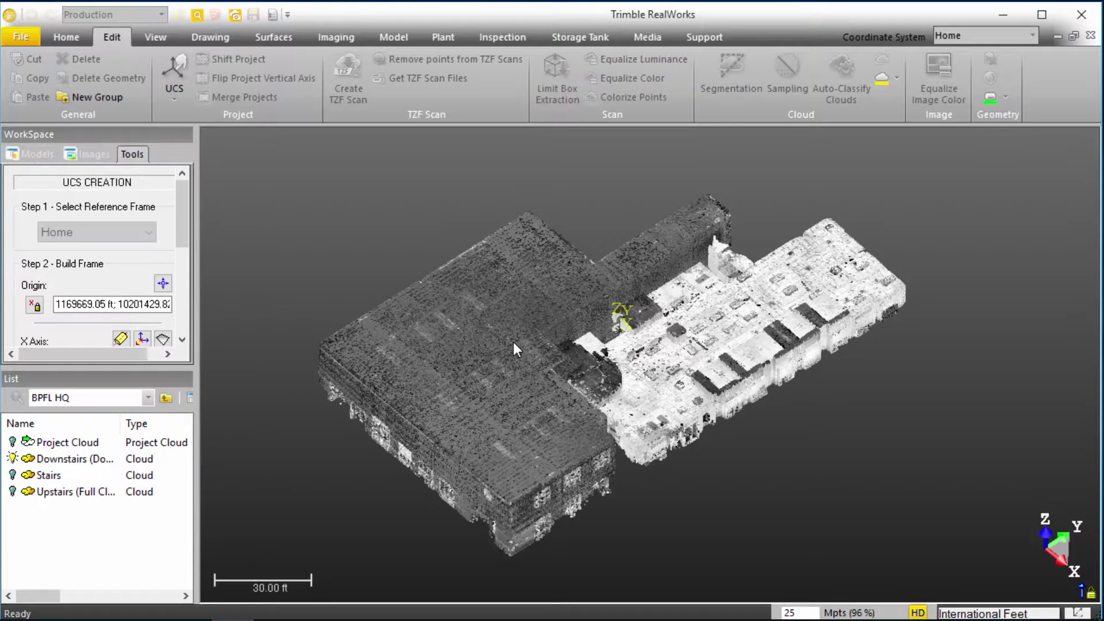
scroll(622, 316, "up", 3)
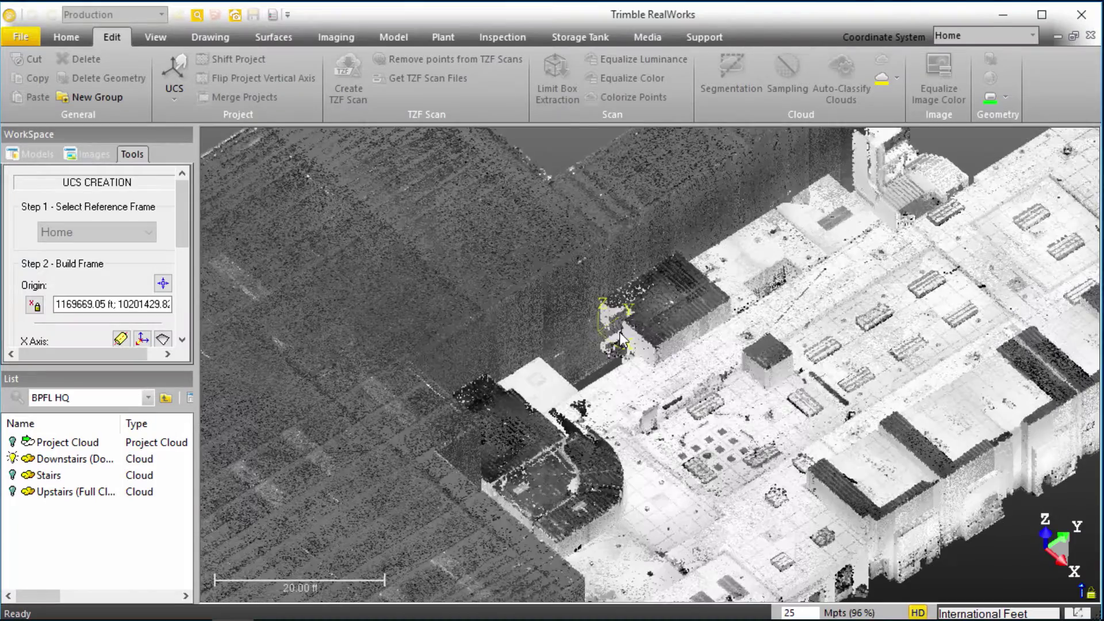
left_click_drag(595, 355, 535, 372)
key("ctrl+1")
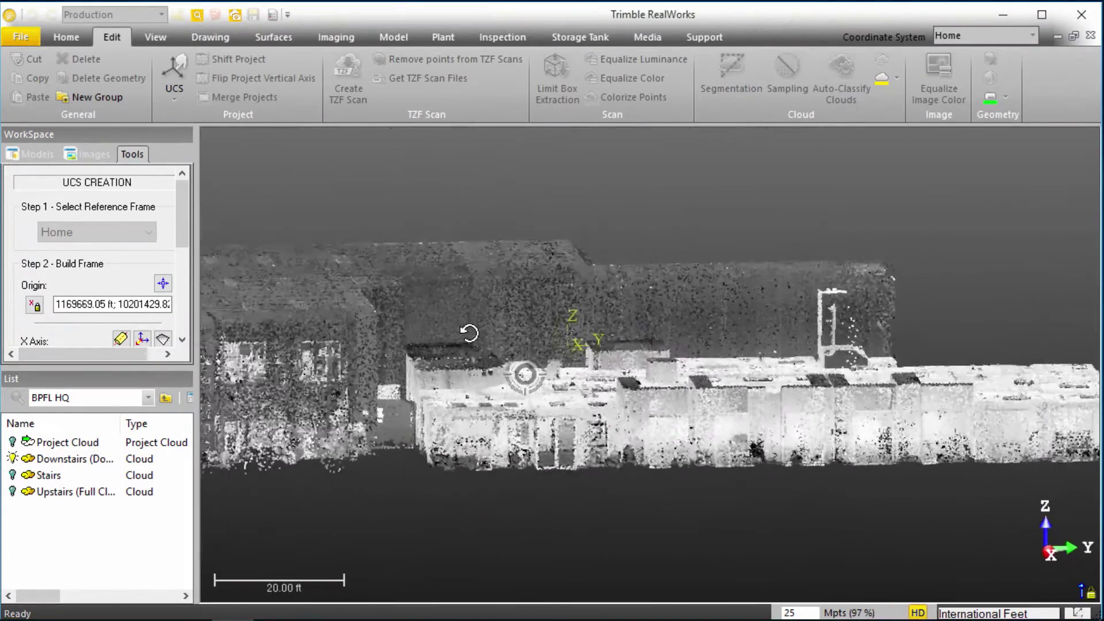
left_click_drag(553, 354, 699, 267)
left_click_drag(518, 376, 382, 422)
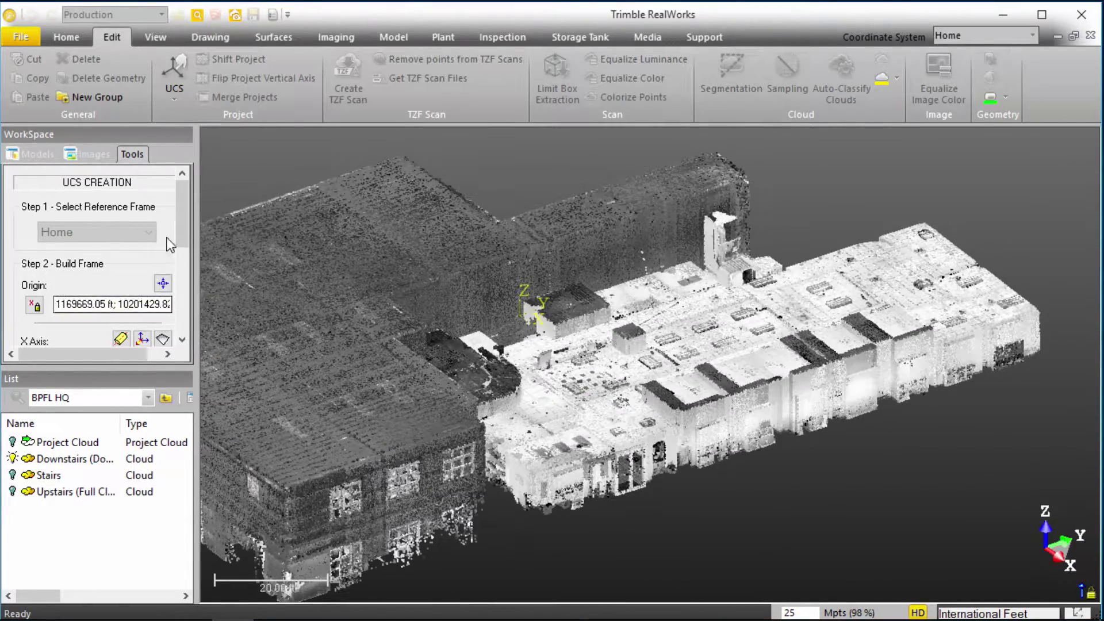
left_click_drag(182, 227, 184, 340)
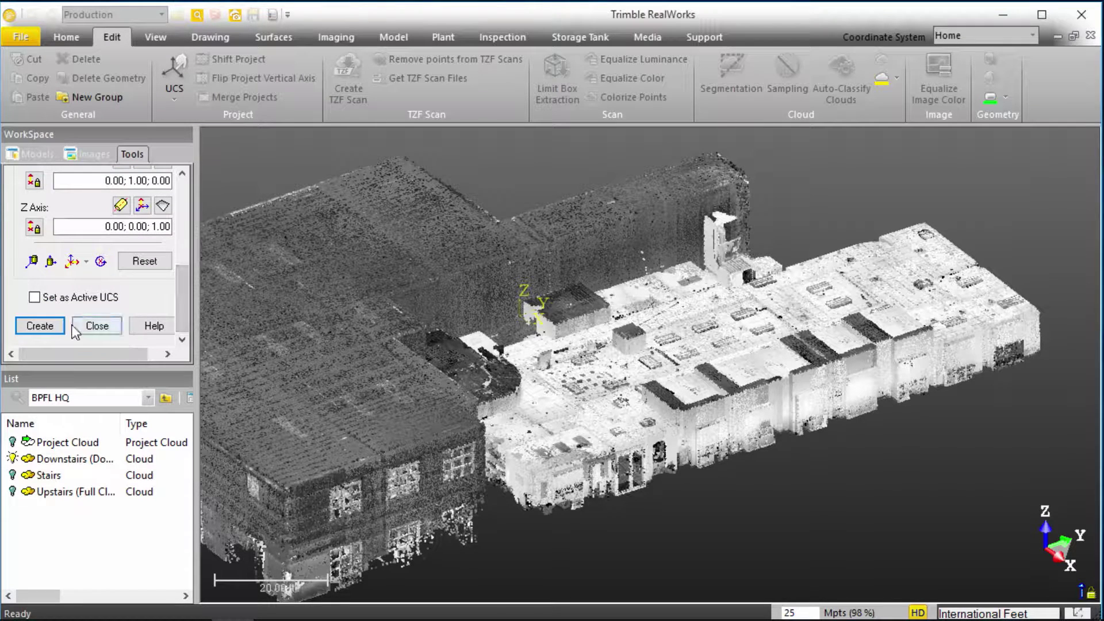
left_click(40, 326)
Display the new frame's properties beneath the 3D view, resize both areas to fit, and close the UCS creation tool
left_click(63, 510)
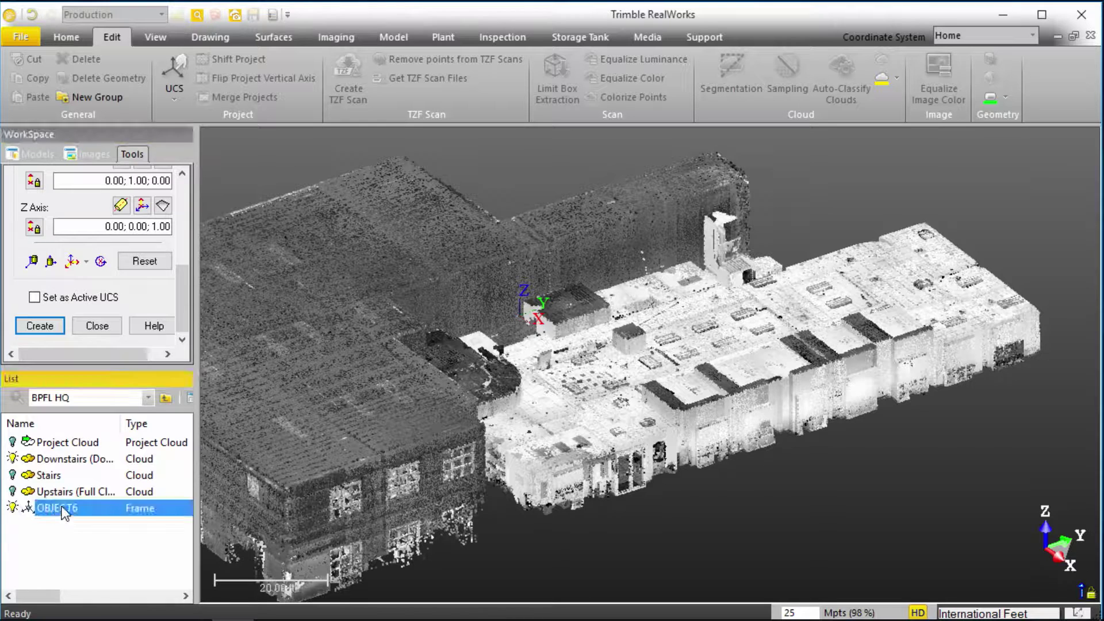
right_click(92, 505)
left_click(137, 495)
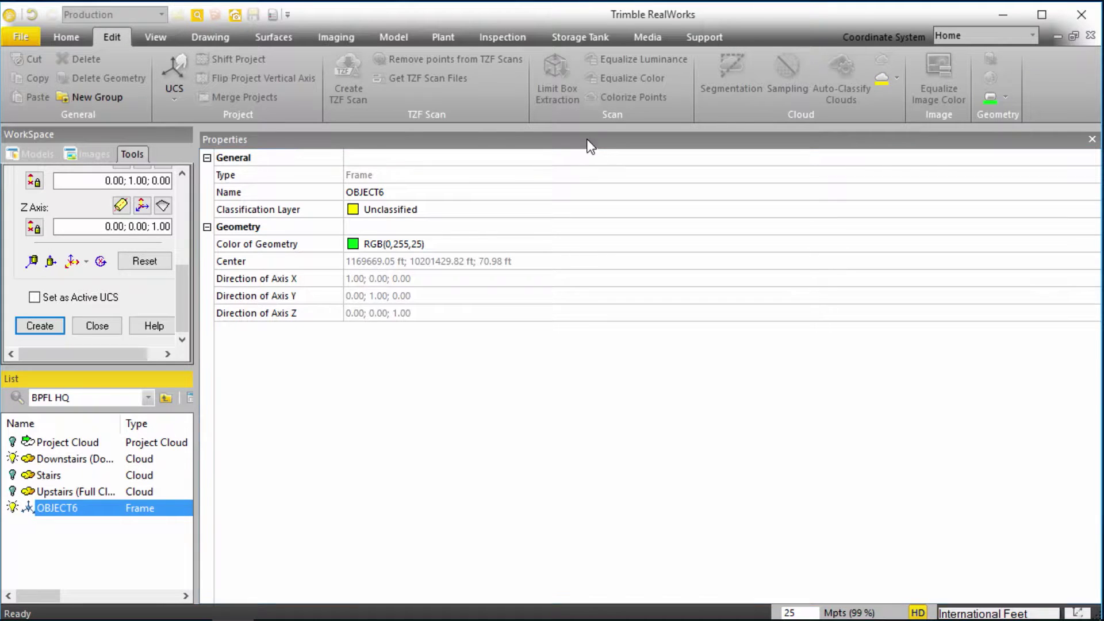
left_click_drag(590, 151, 594, 393)
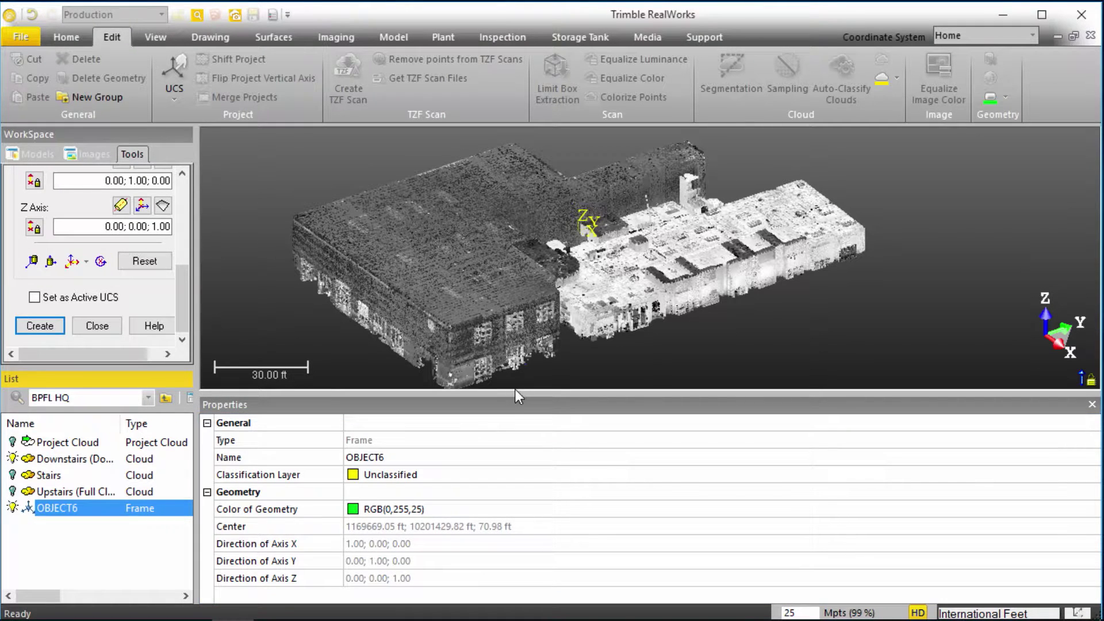
left_click_drag(516, 393, 508, 477)
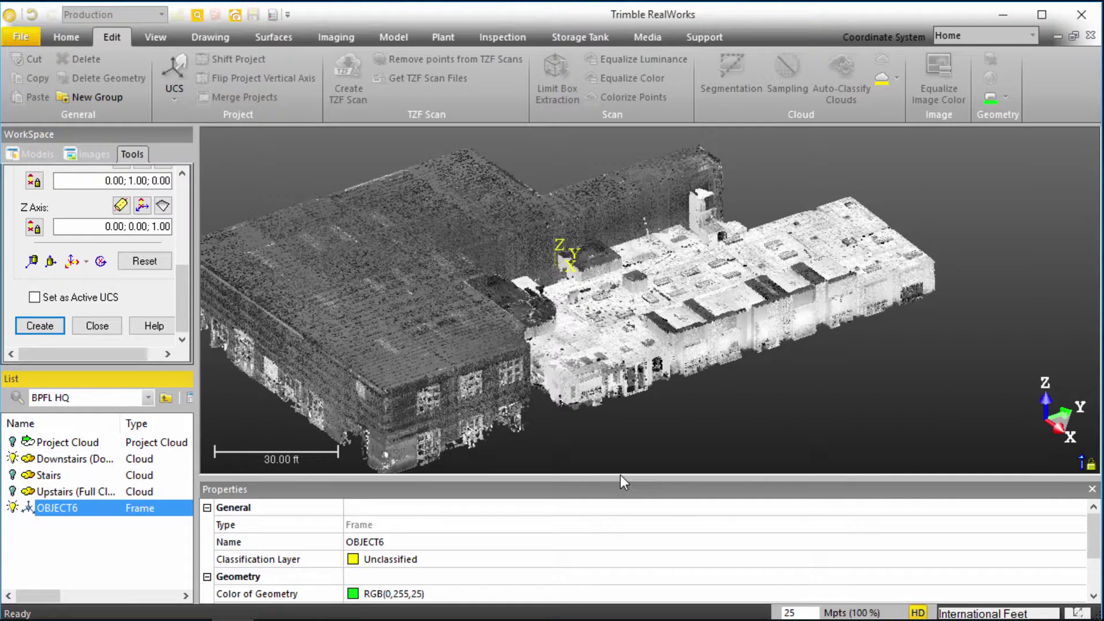
left_click_drag(618, 475, 616, 438)
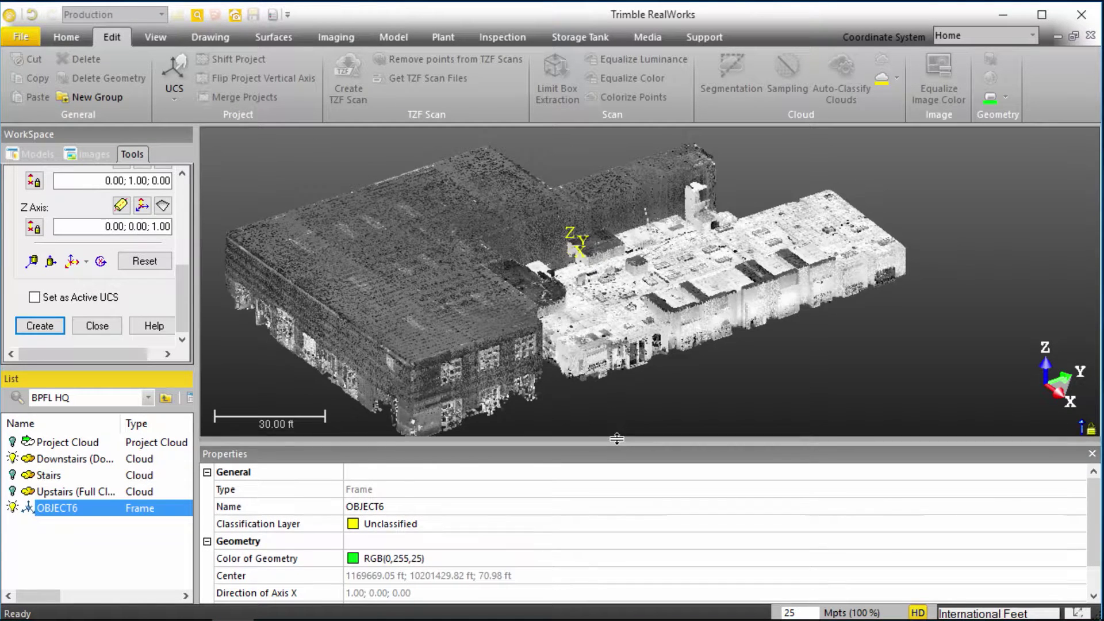
left_click(96, 326)
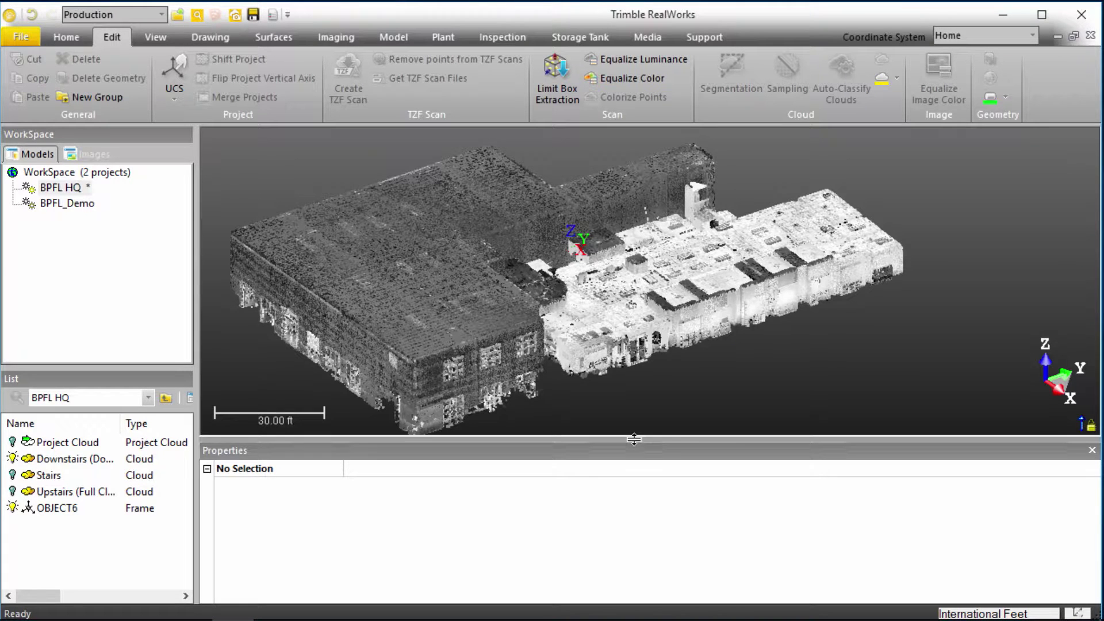
left_click_drag(627, 440, 631, 454)
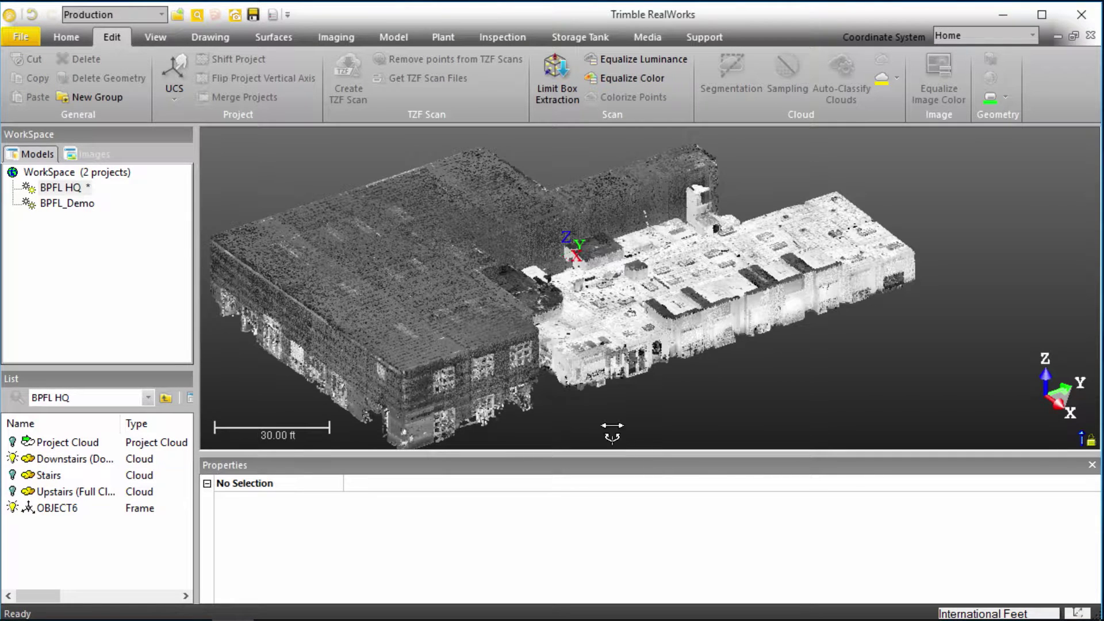
left_click(62, 188)
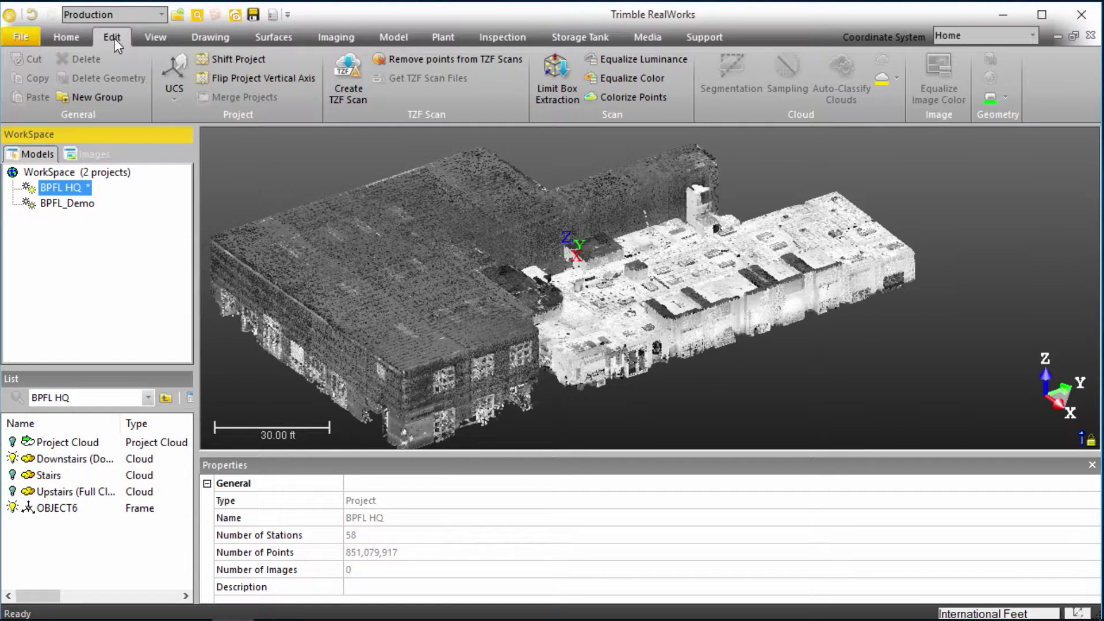
left_click(247, 60)
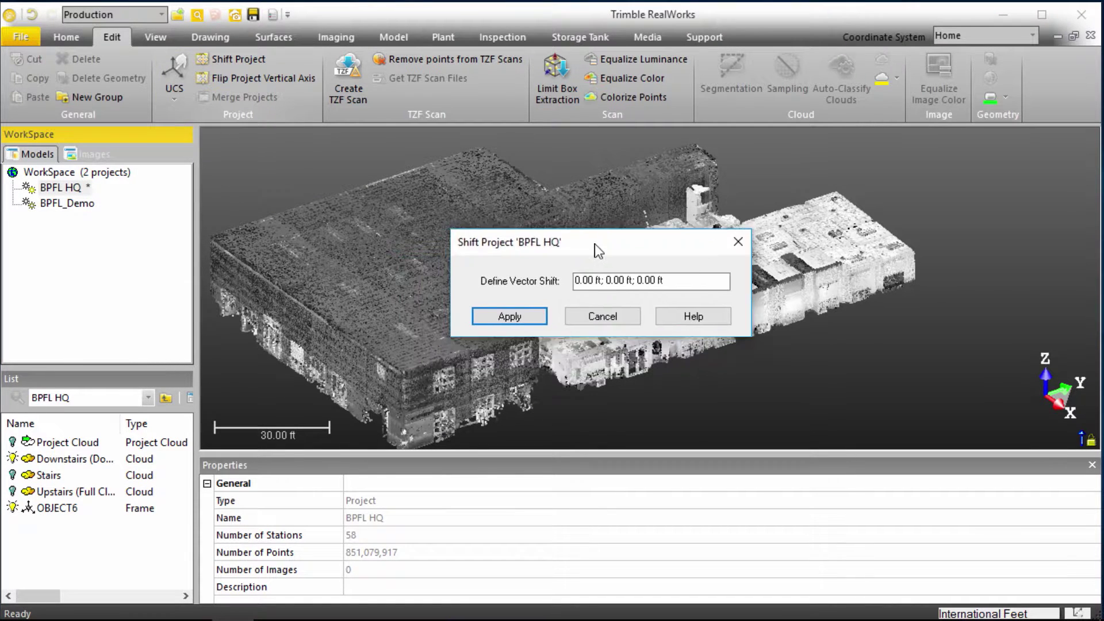
left_click_drag(598, 250, 849, 165)
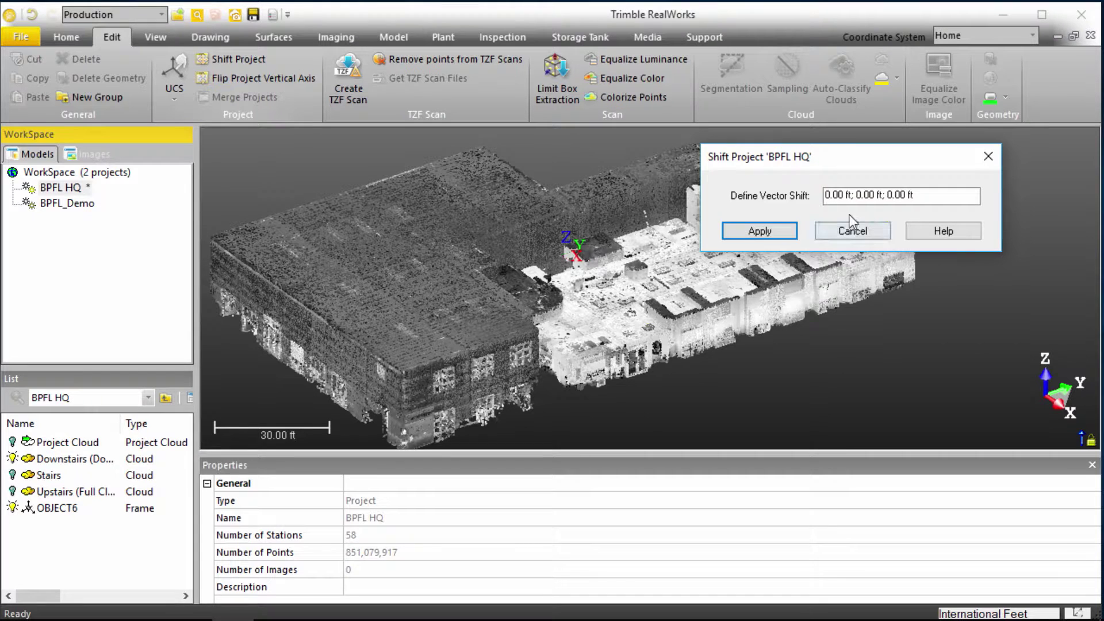
left_click_drag(972, 196, 813, 192)
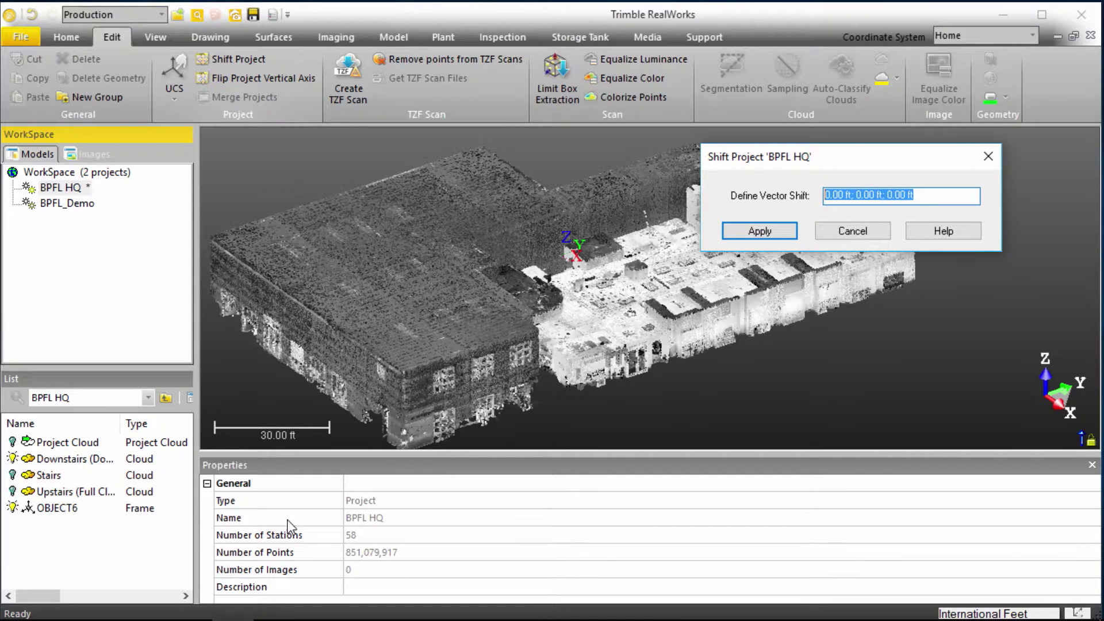
left_click(853, 231)
Select the frame and start a project shift for BPFL HQ, setting the vector's X component to -1169669.05 ft
left_click(56, 515)
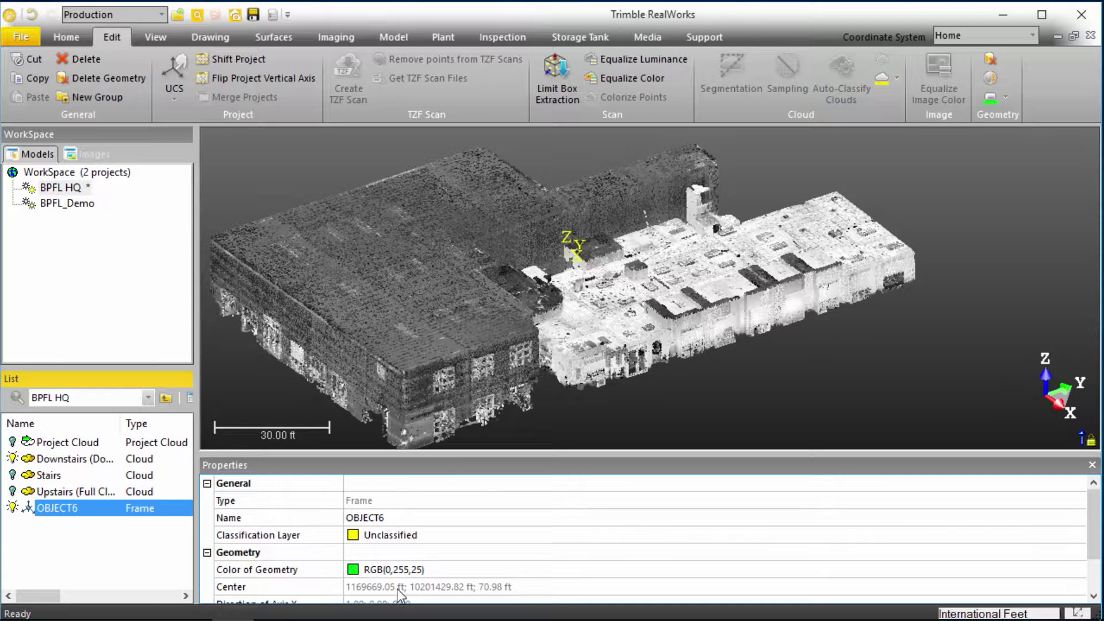
left_click(237, 59)
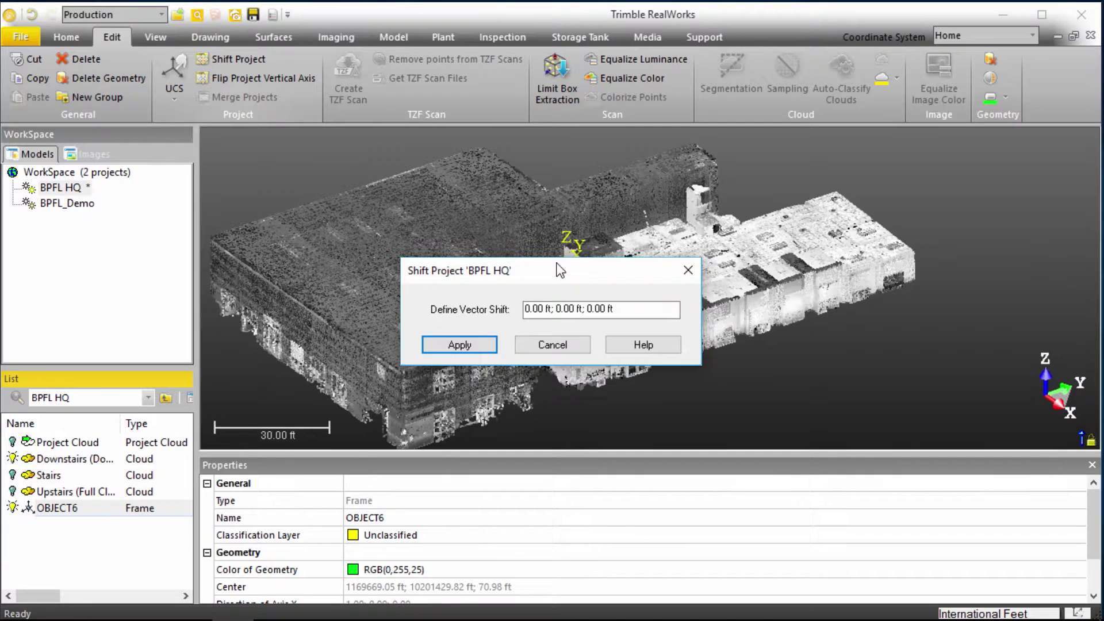
left_click_drag(557, 264, 715, 174)
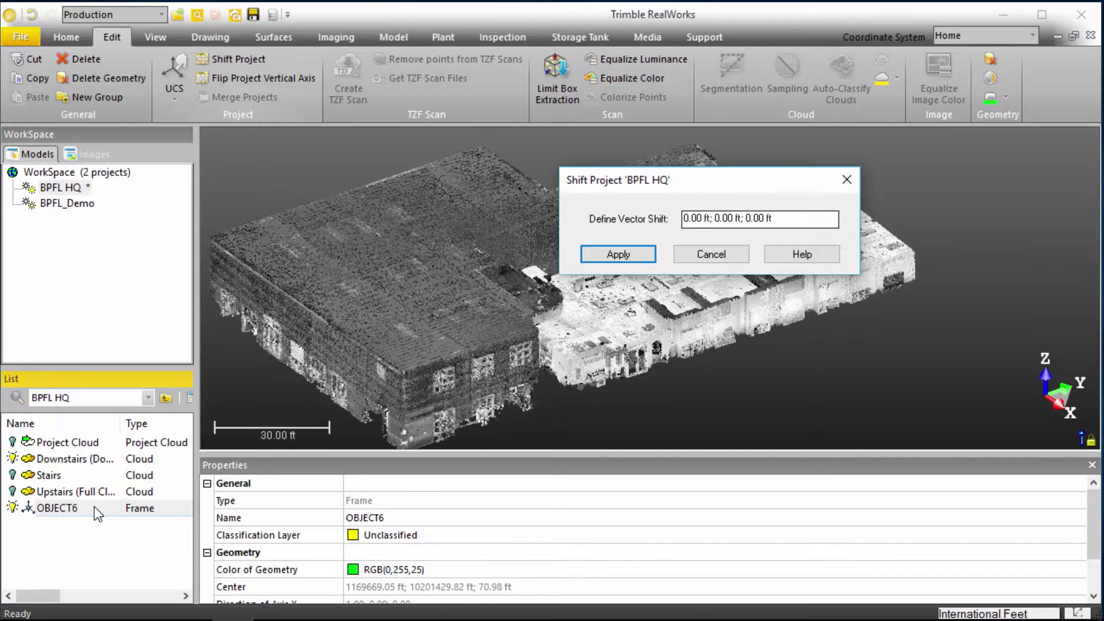
left_click(692, 219)
double_click(692, 220)
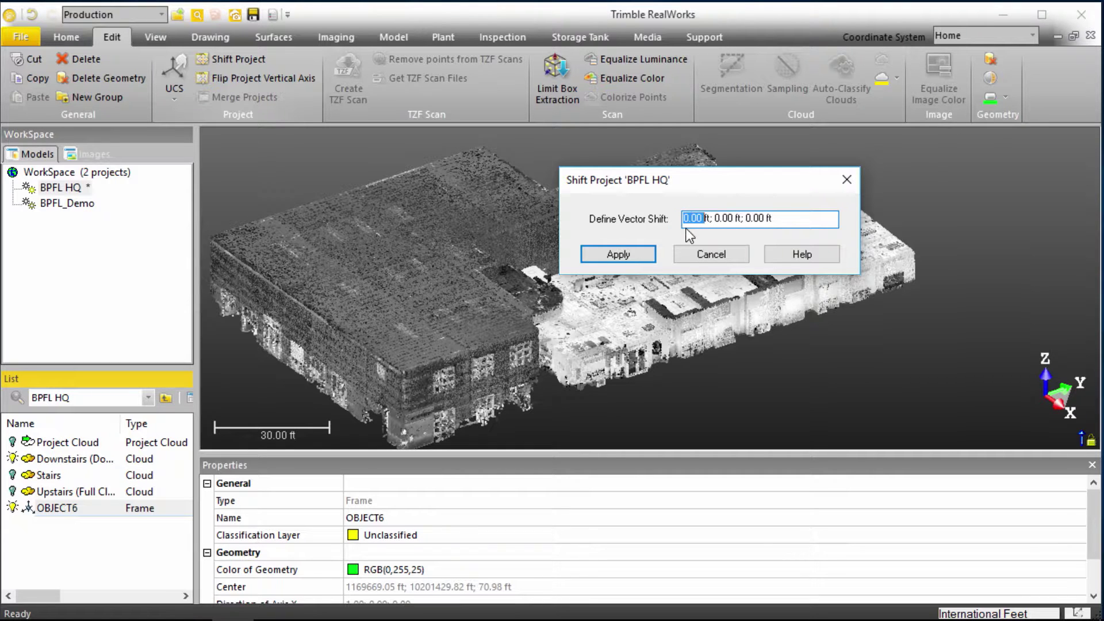
type("1169669.05")
left_click(685, 218)
type("-")
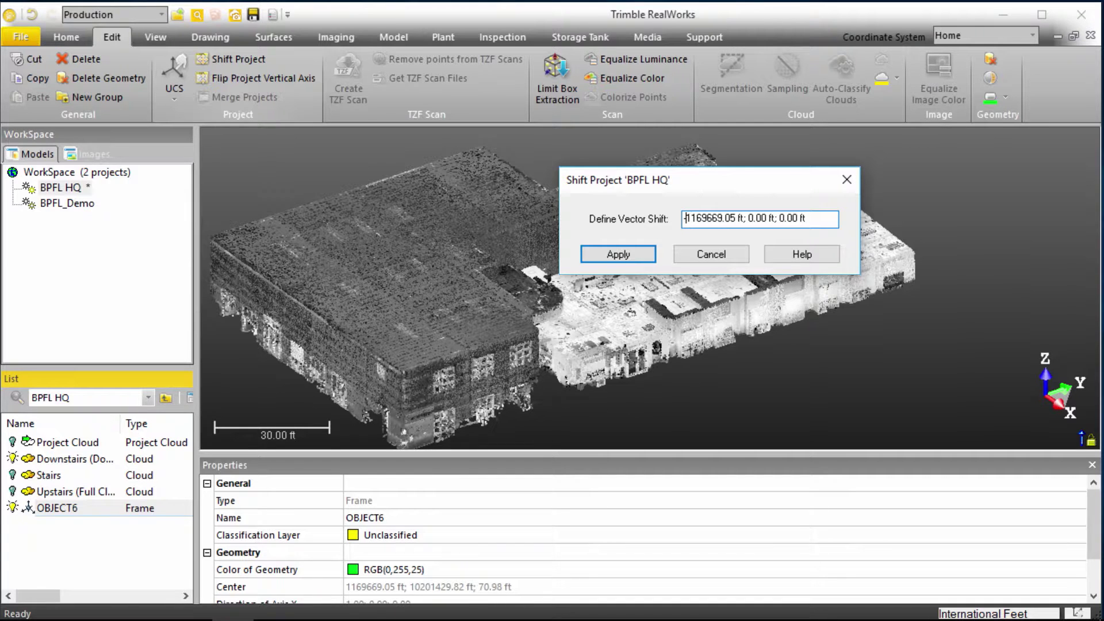
Set the Y component of the project shift vector to -10201429.82 ft
double_click(762, 217)
type("1020")
type("1429.82")
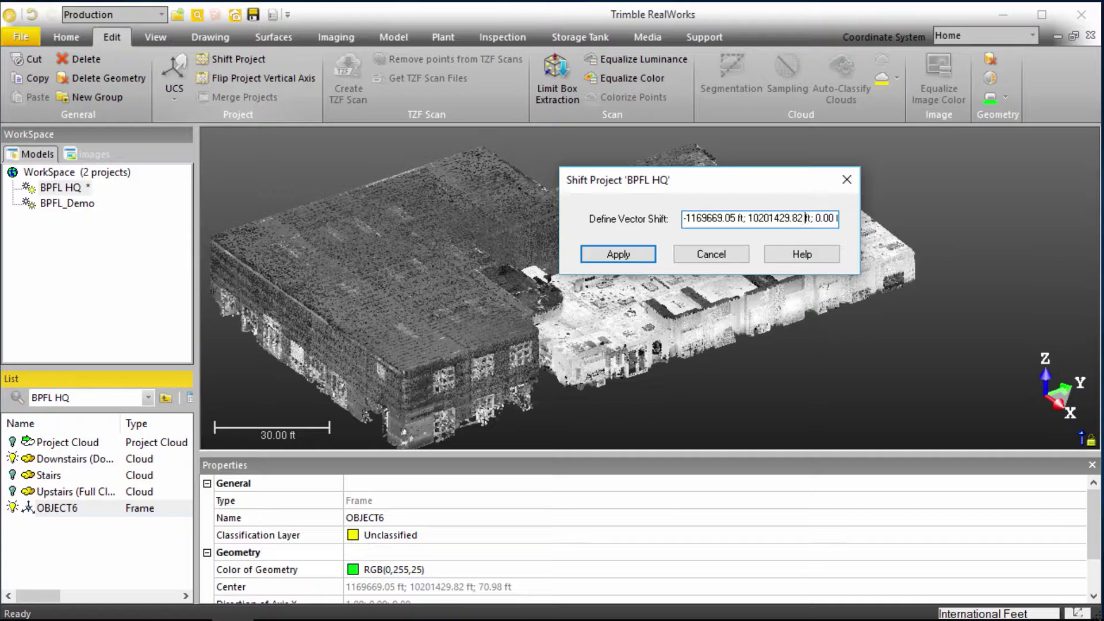
left_click(751, 218)
type("-")
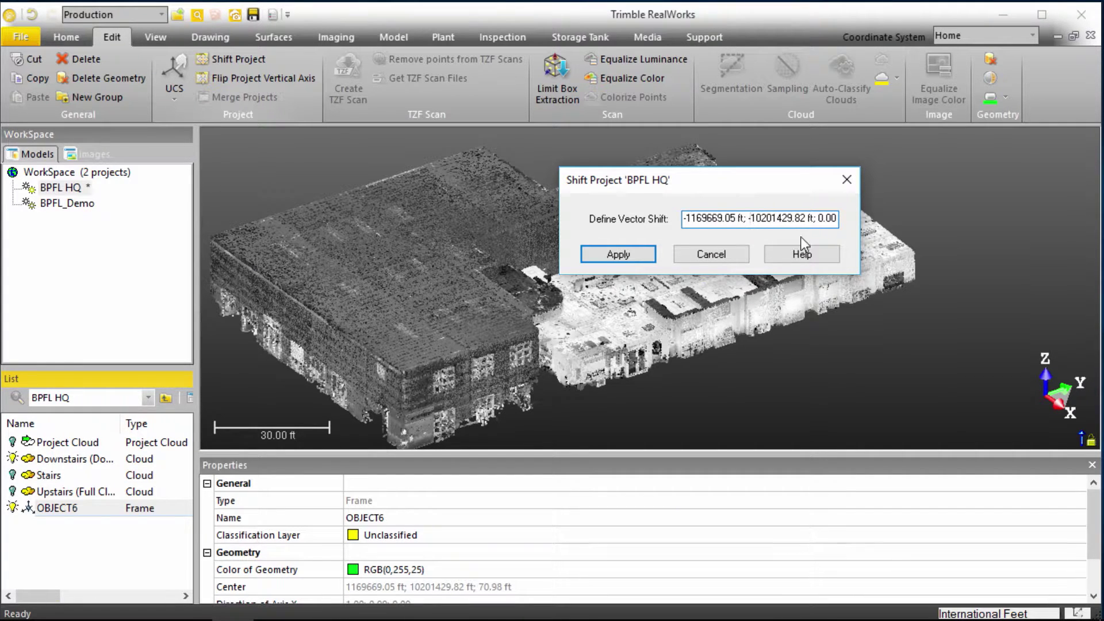
Set the shift vector's Z component to -70.98 ft and apply the shift to all project coordinates
double_click(832, 218)
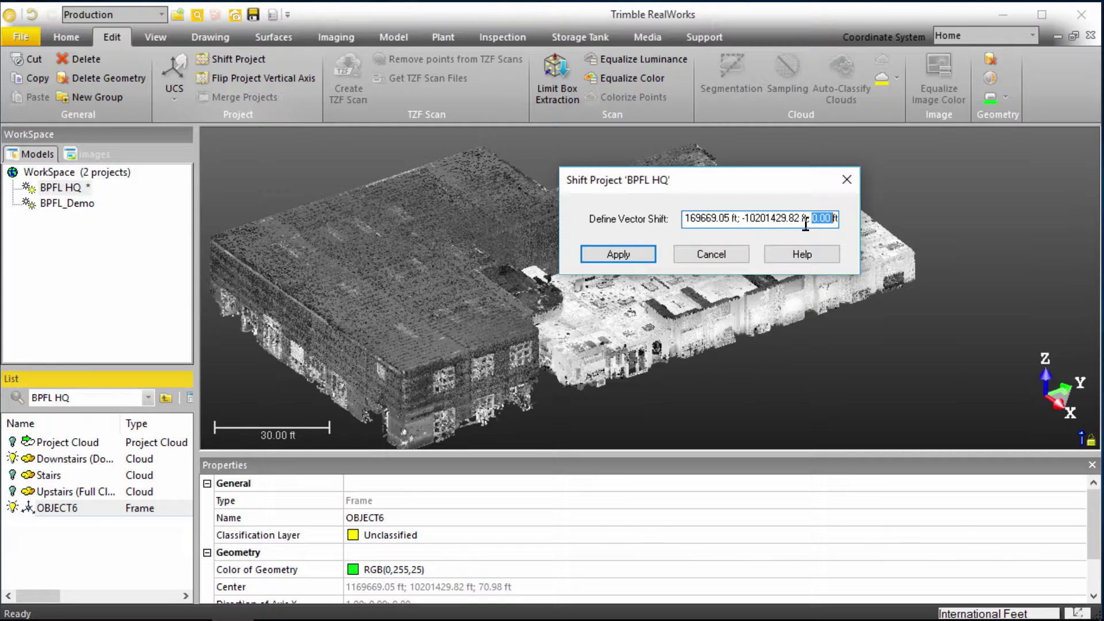
type("70.98")
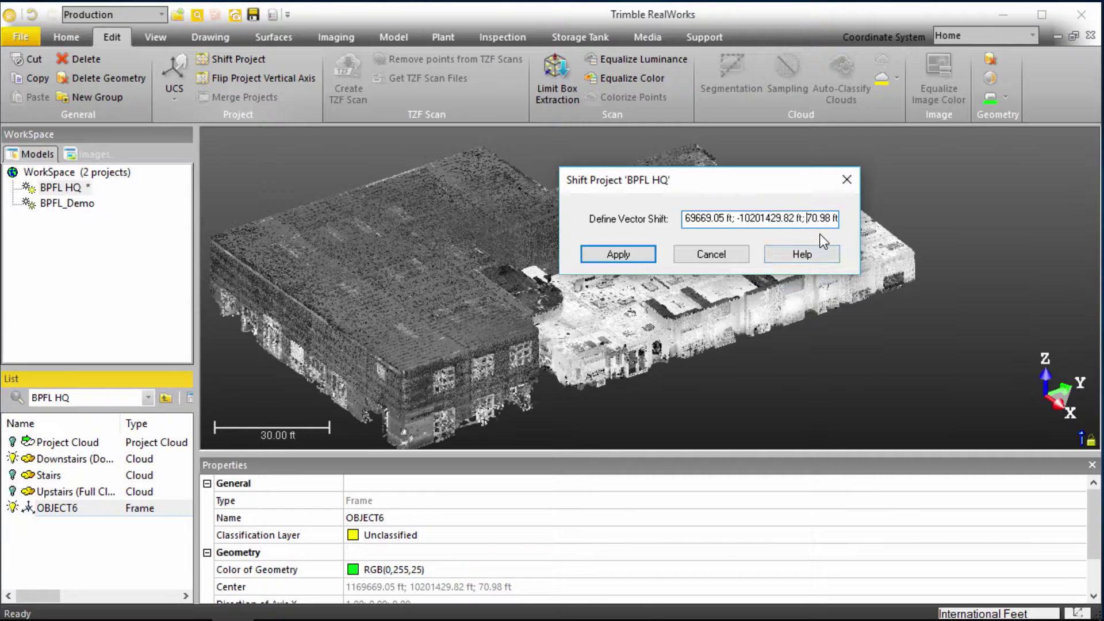
type("-11")
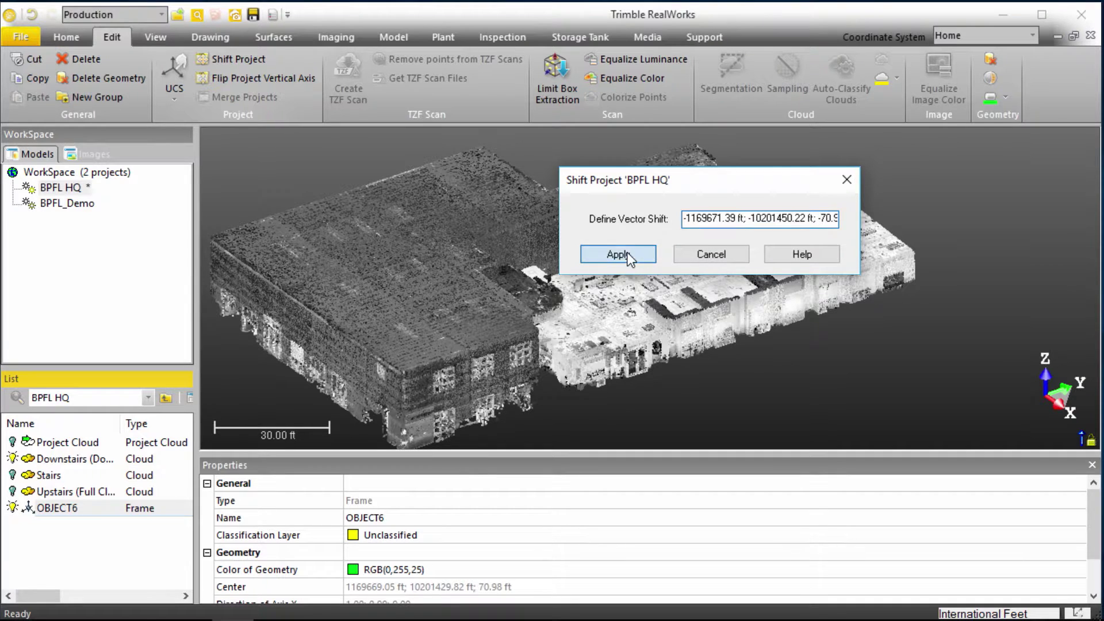
left_click(627, 253)
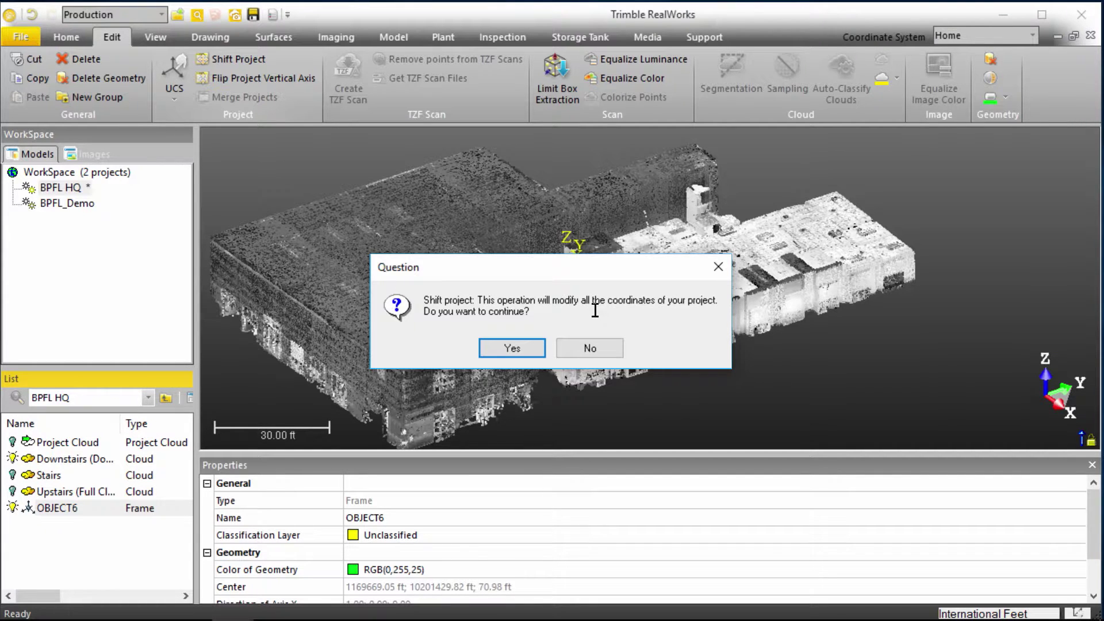
left_click_drag(608, 268, 654, 241)
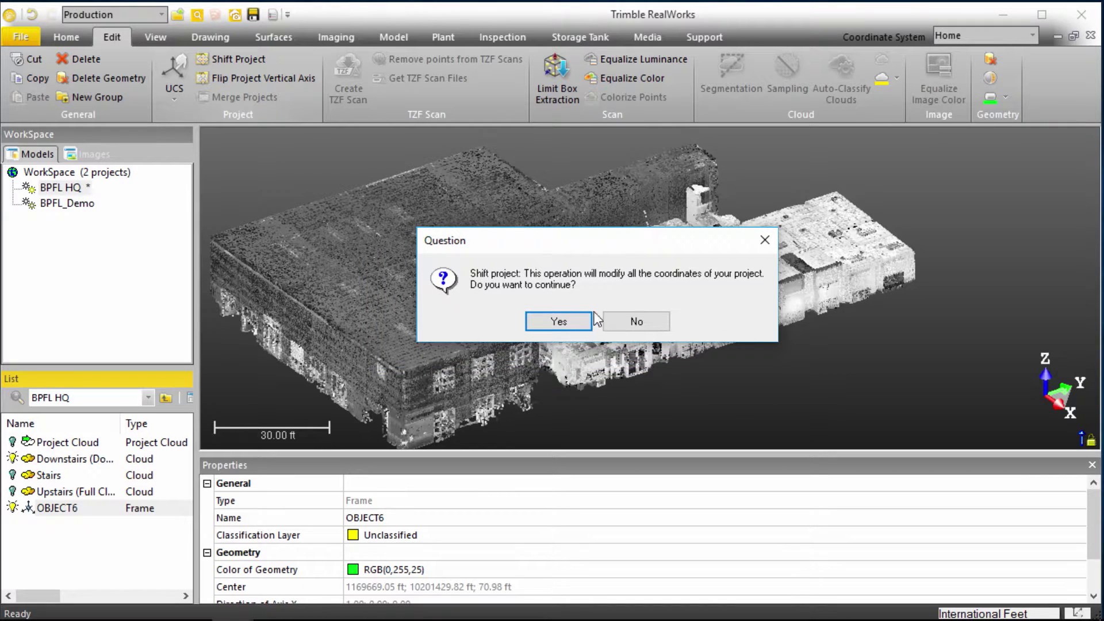
left_click(559, 321)
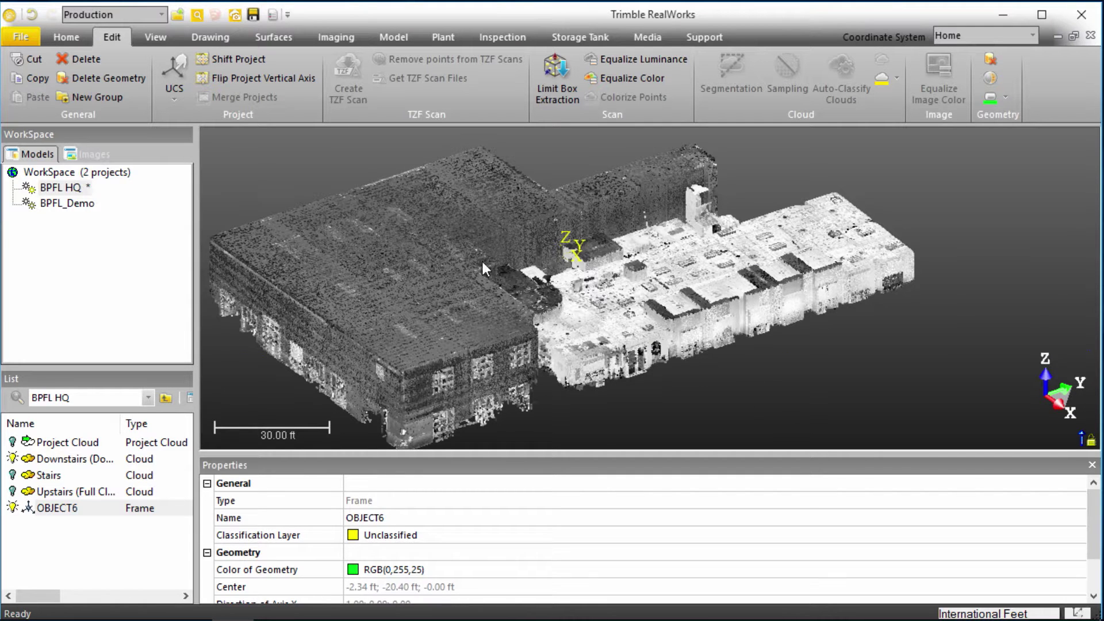
Shift the BPFL HQ project again by a vector of 2.34 ft in X and 20.4 ft in Y
left_click(234, 60)
left_click_drag(616, 226, 909, 266)
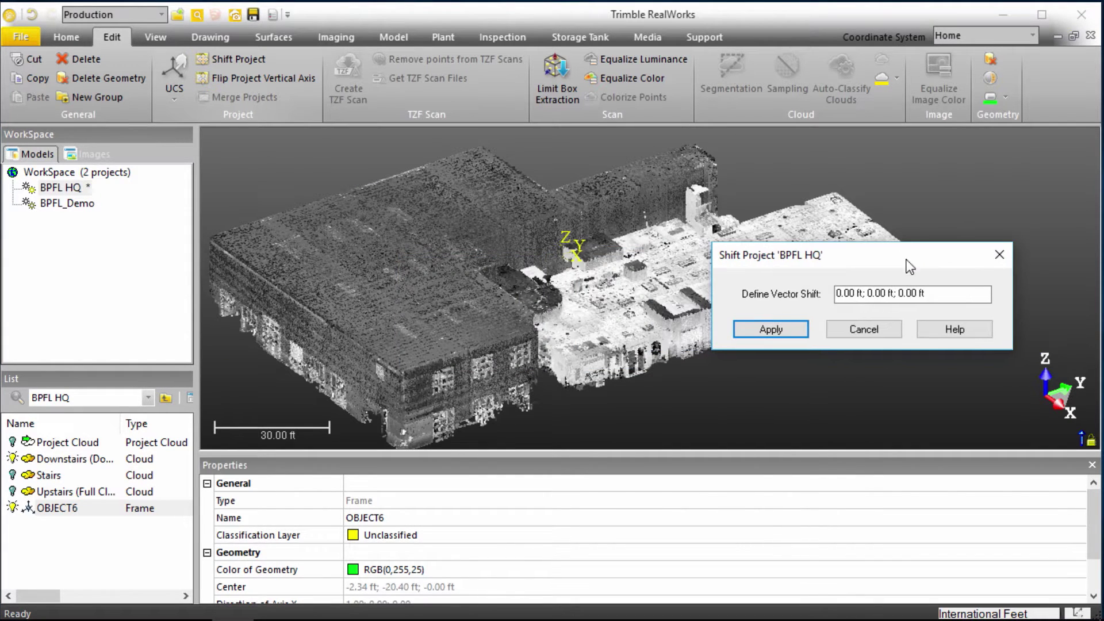
double_click(845, 293)
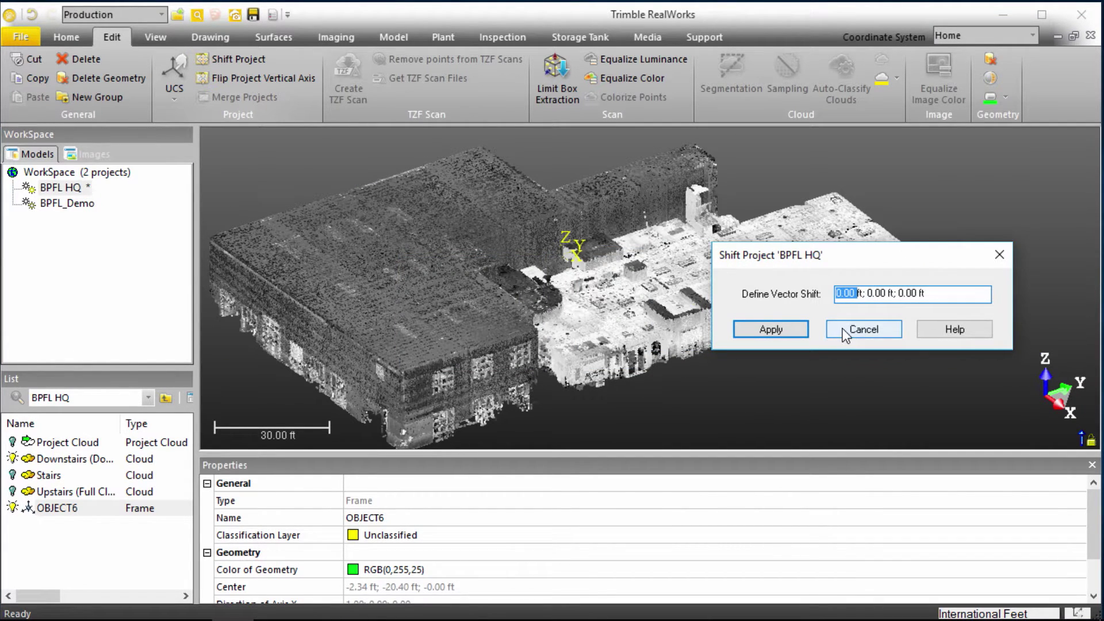
type("2.34")
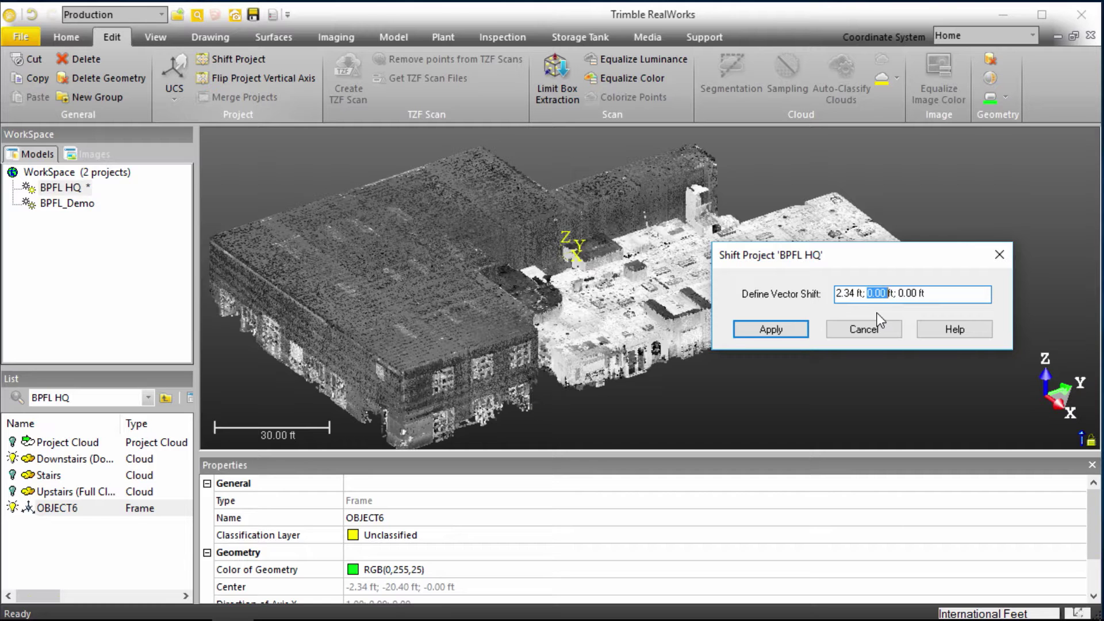
type("20.4")
left_click(774, 330)
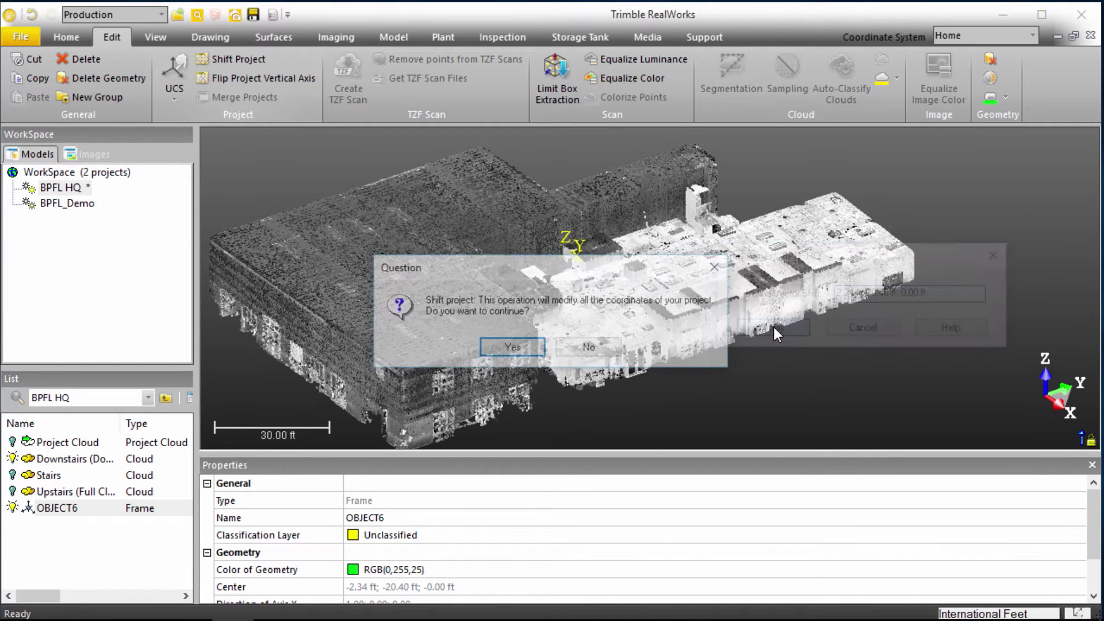
left_click(512, 348)
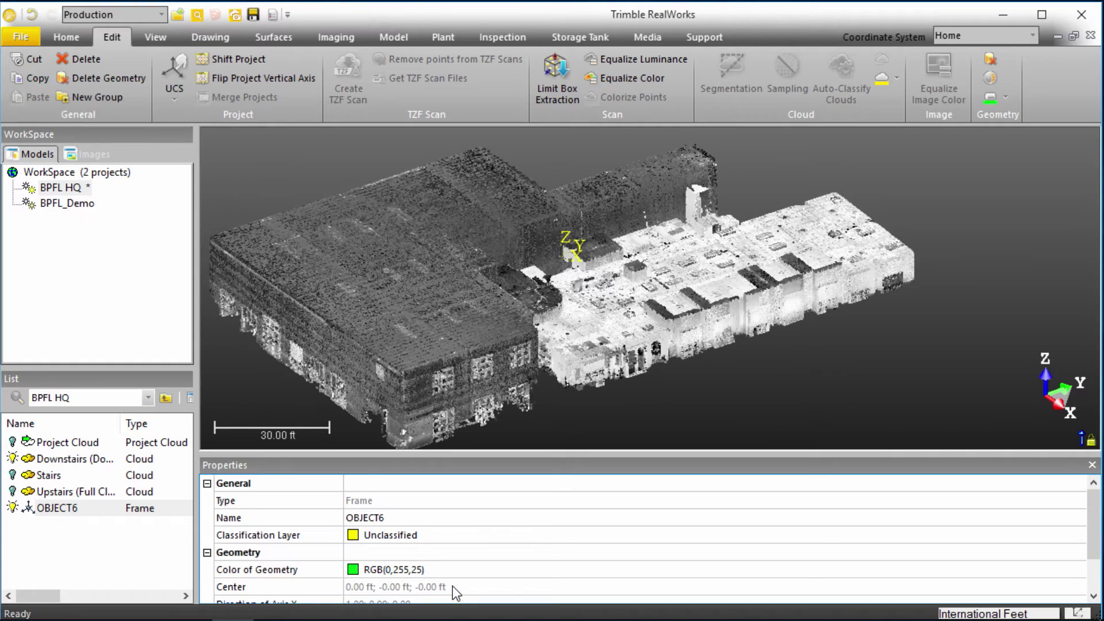
Check the frame's center coordinates in its properties and its location in the point cloud
left_click(454, 587)
left_click(454, 587)
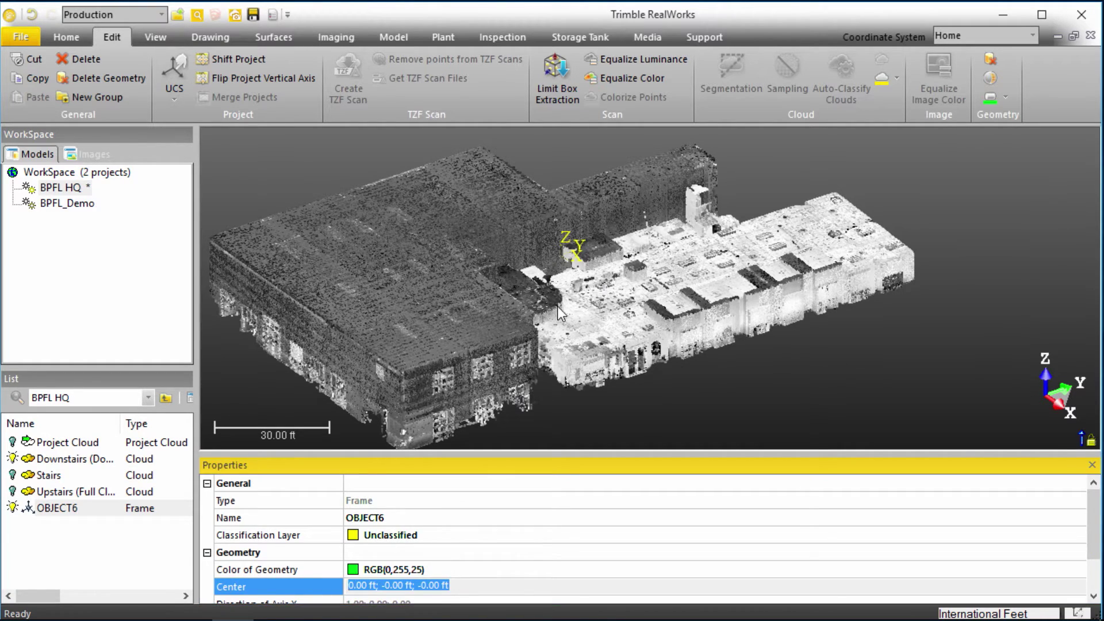
mouse_move(625, 295)
left_mouse_down()
mouse_move(653, 286)
mouse_move(649, 298)
mouse_move(696, 304)
mouse_move(584, 283)
mouse_move(608, 296)
left_mouse_up()
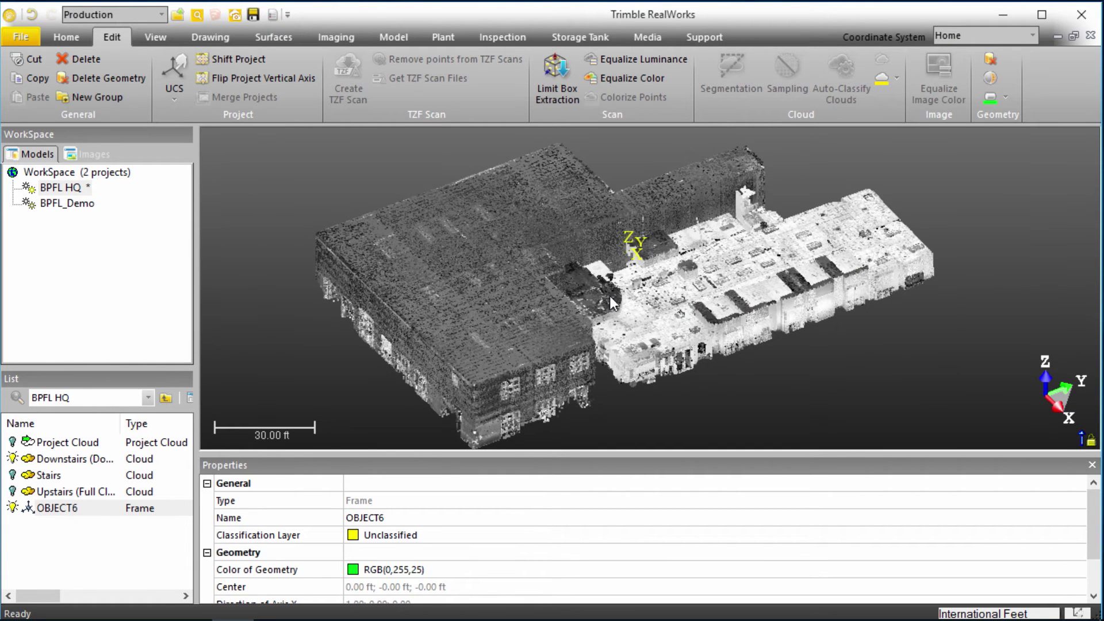
left_click_drag(656, 290, 630, 270)
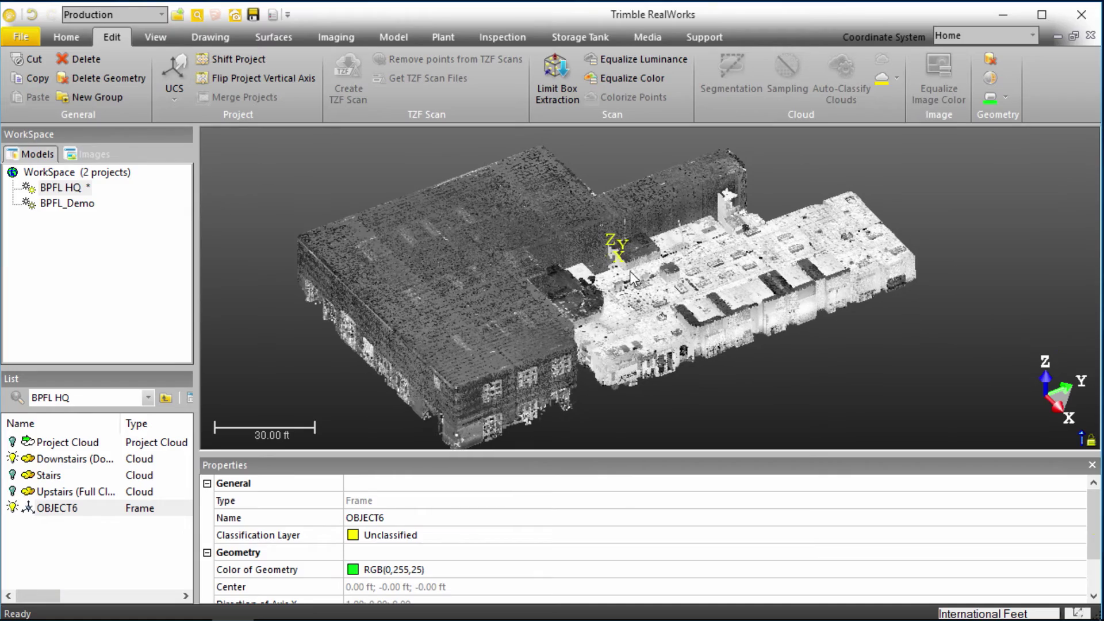